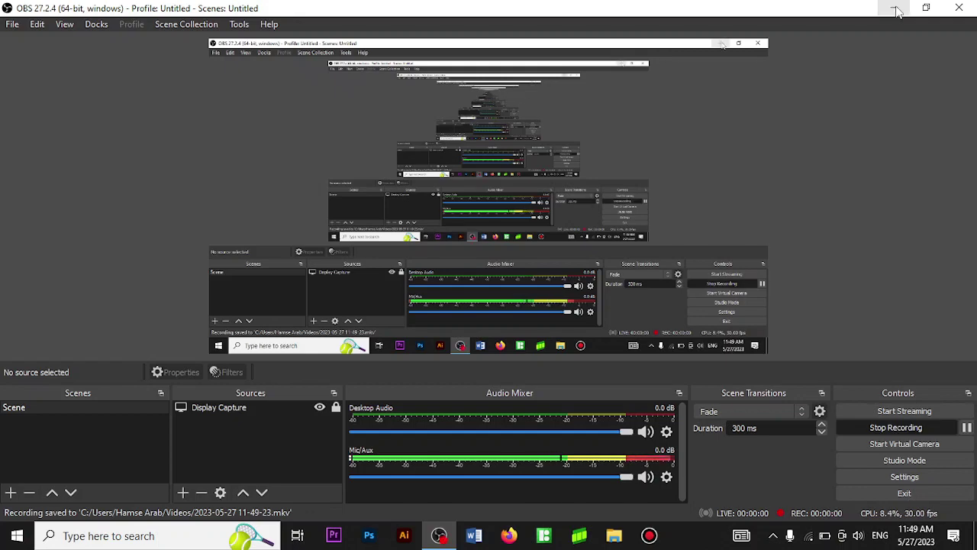
- Minimize the OBS Studio window to reveal the desktop and its icons
{"action": "left_click", "coordinate": [895, 10]}
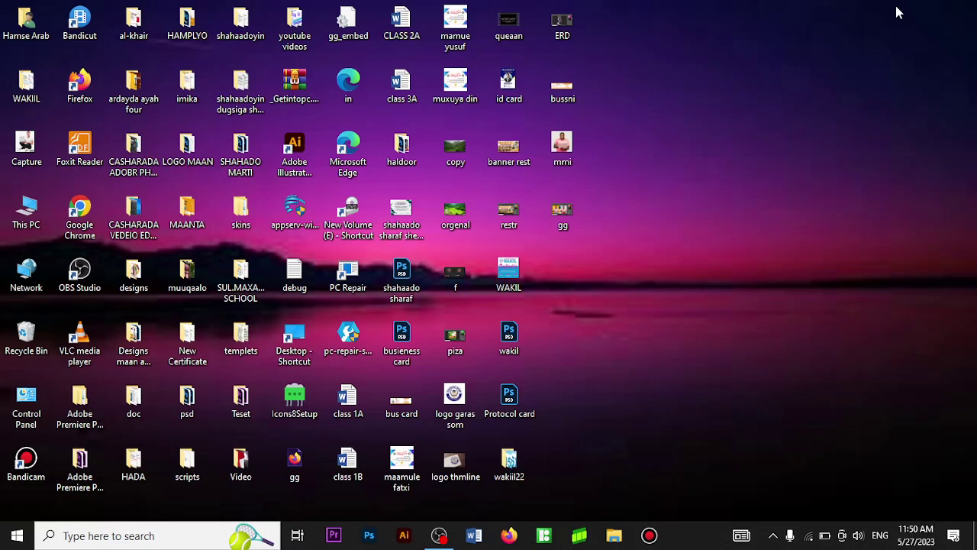
- Search for 'wor' in the taskbar search and launch Word from Best match
{"action": "left_click", "coordinate": [113, 537]}
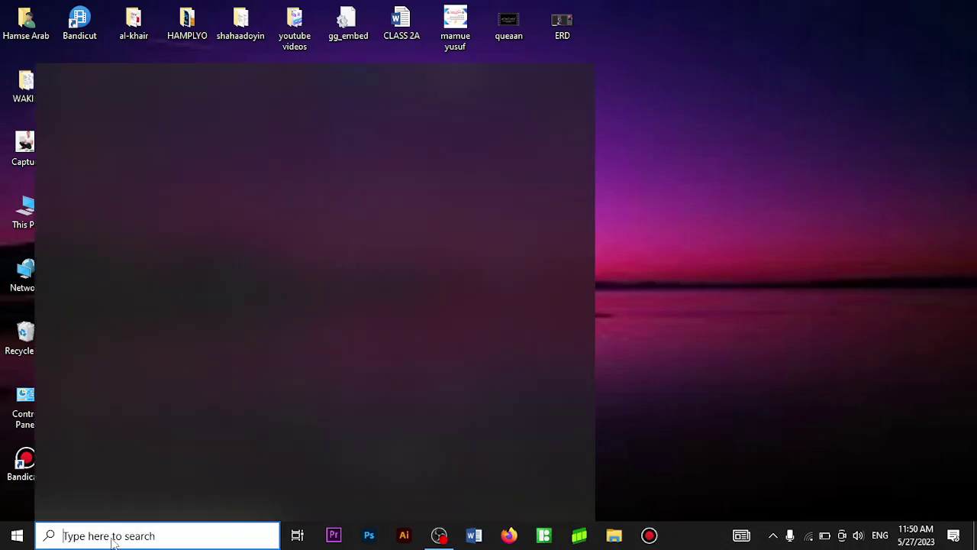
{"action": "type", "text": "wor"}
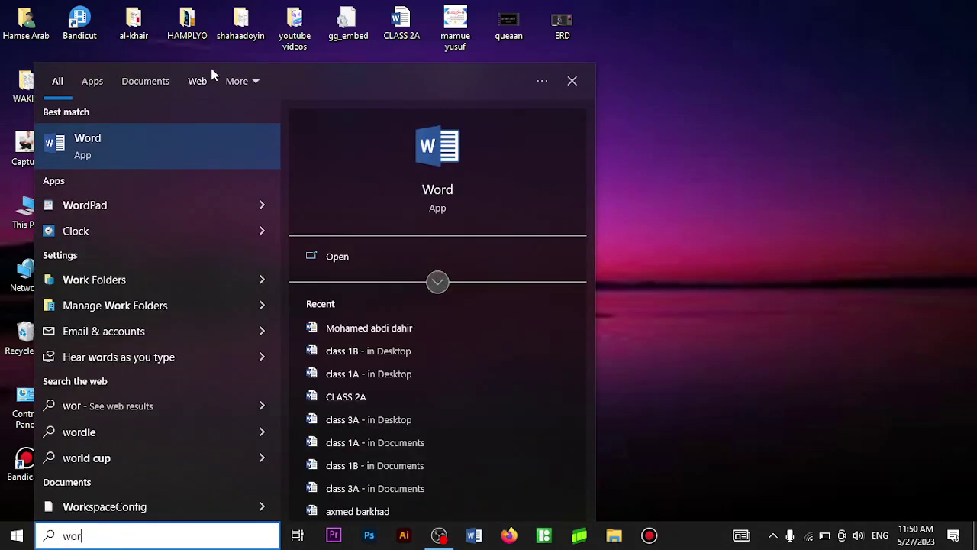
{"action": "left_click", "coordinate": [89, 150]}
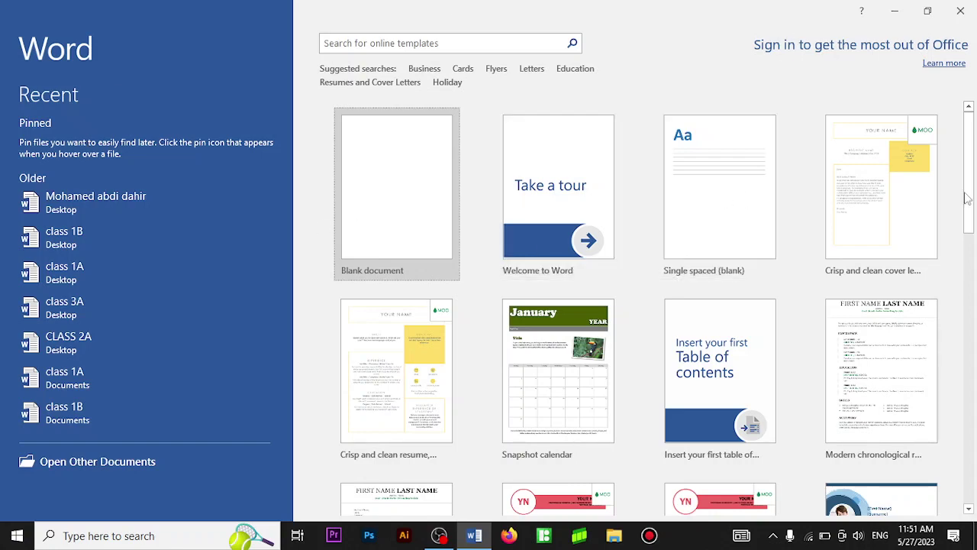
{"action": "left_click_drag", "start_coordinate": [973, 172], "coordinate": [966, 322]}
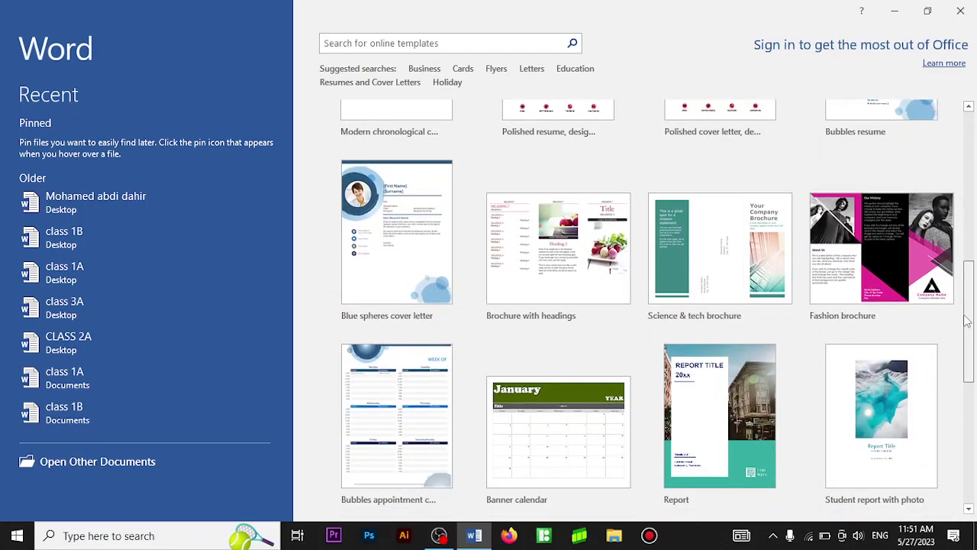
{"action": "left_click_drag", "start_coordinate": [966, 322], "coordinate": [968, 173]}
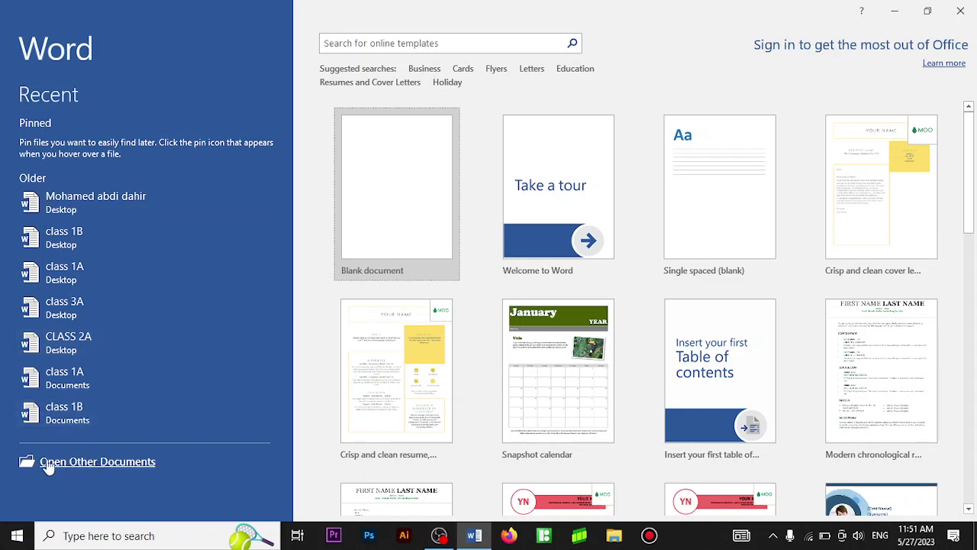
{"action": "left_click", "coordinate": [113, 464]}
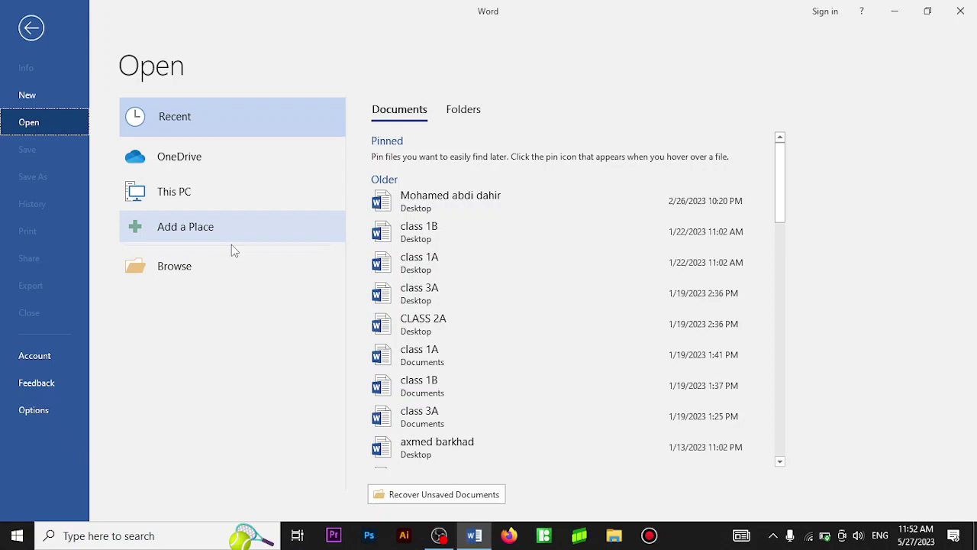
{"action": "left_click", "coordinate": [180, 270]}
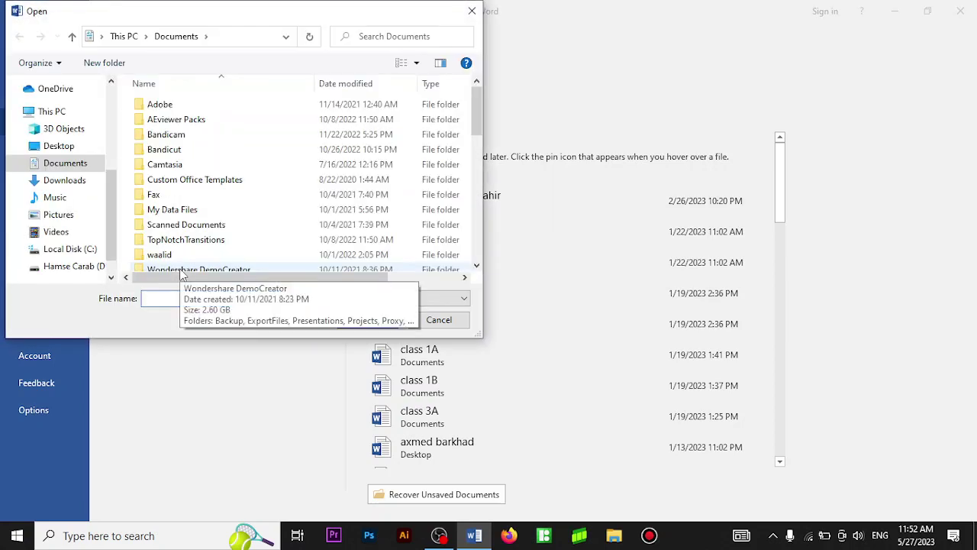
{"action": "left_click", "coordinate": [55, 149]}
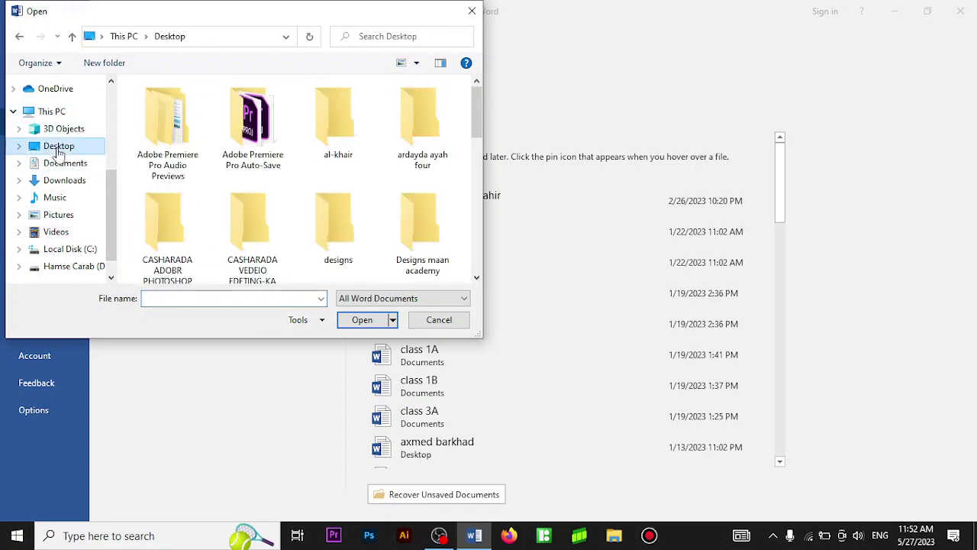
{"action": "left_click", "coordinate": [472, 11]}
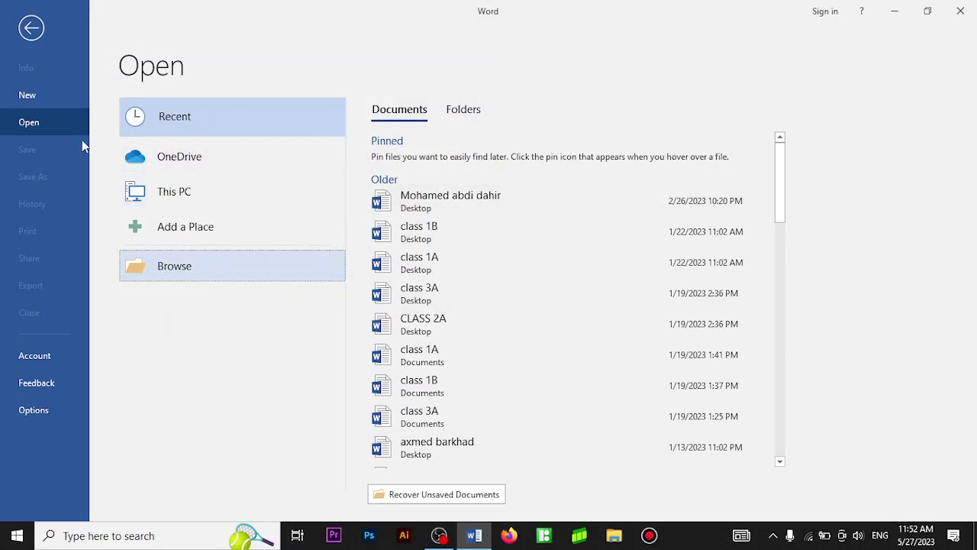
{"action": "left_click", "coordinate": [26, 29]}
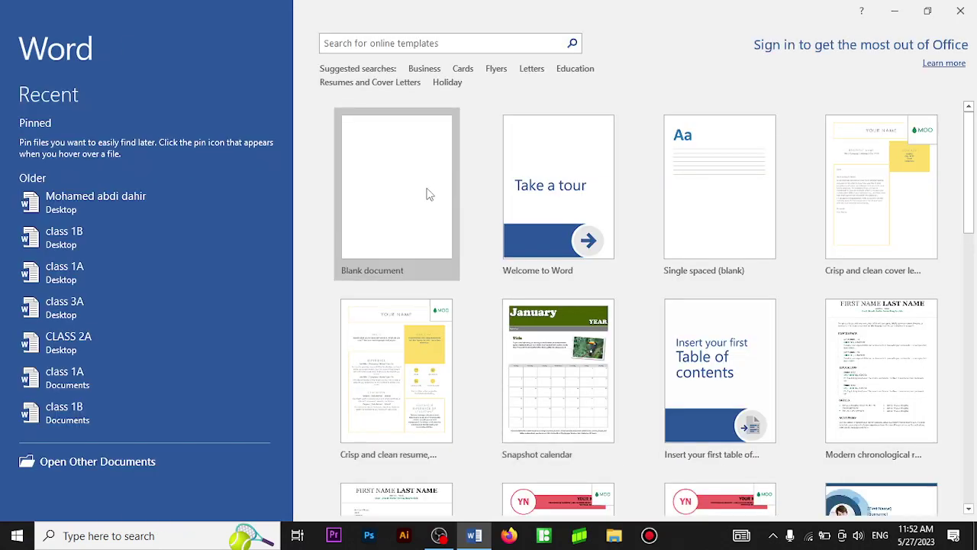
- Create a blank document, then view the Quick Access Toolbar and Ribbon Display Options menus
{"action": "left_click", "coordinate": [412, 184]}
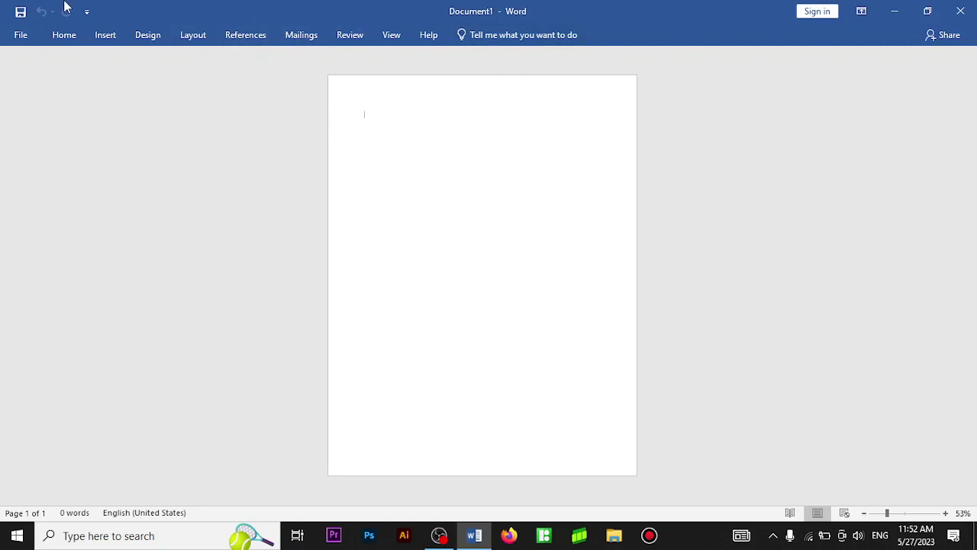
{"action": "left_click", "coordinate": [88, 12]}
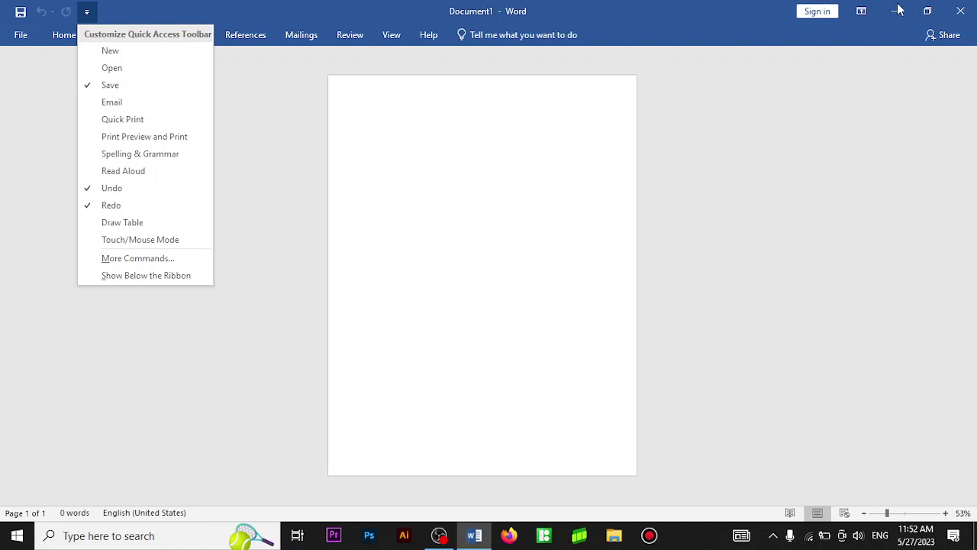
{"action": "left_click", "coordinate": [861, 12]}
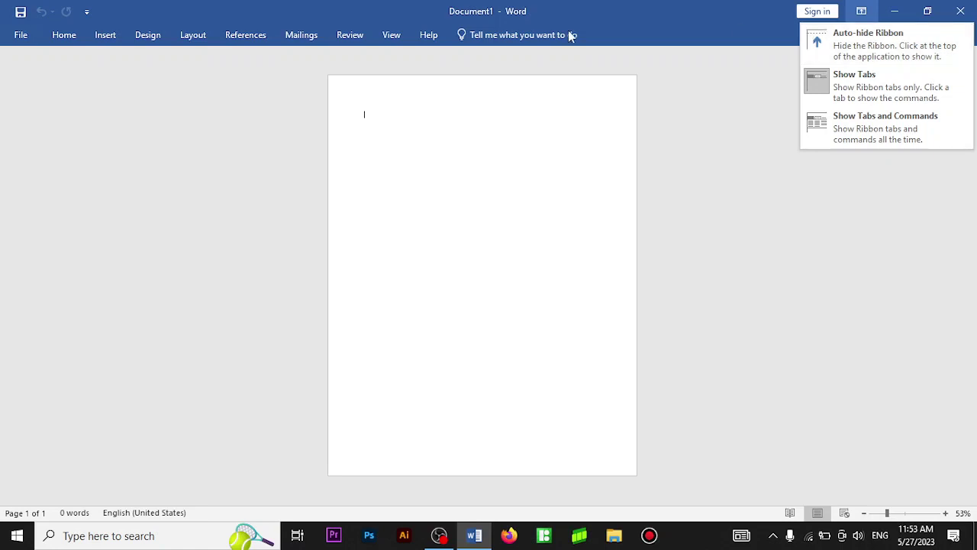
- Switch the ribbon to Auto-hide Ribbon, then reveal it from the top bar
{"action": "left_click", "coordinate": [865, 10]}
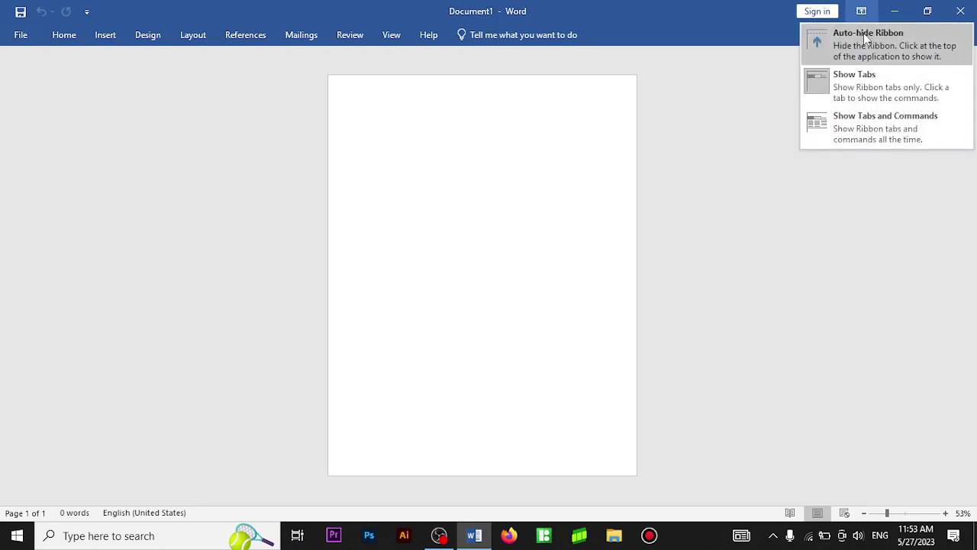
{"action": "left_click", "coordinate": [865, 35]}
{"action": "mouse_move", "coordinate": [847, 5]}
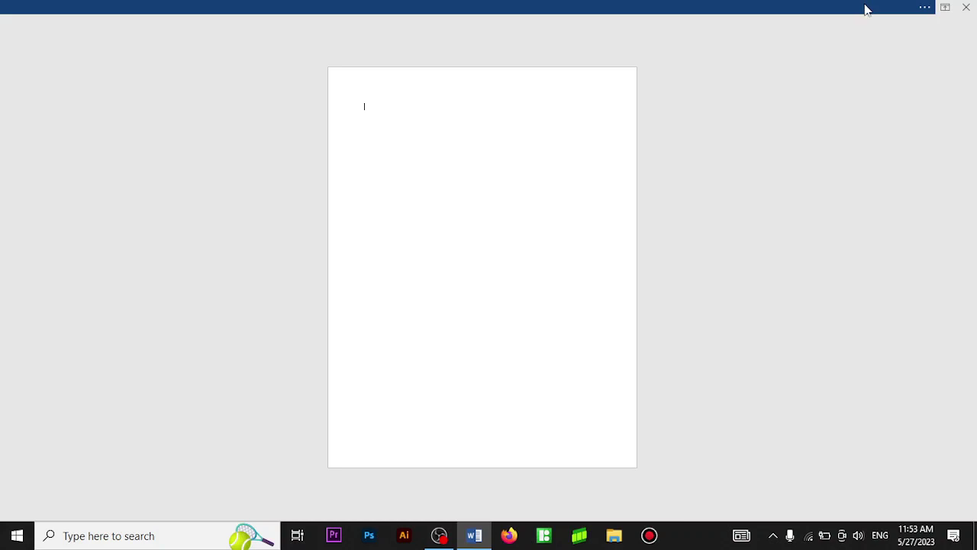
{"action": "left_click", "coordinate": [889, 11]}
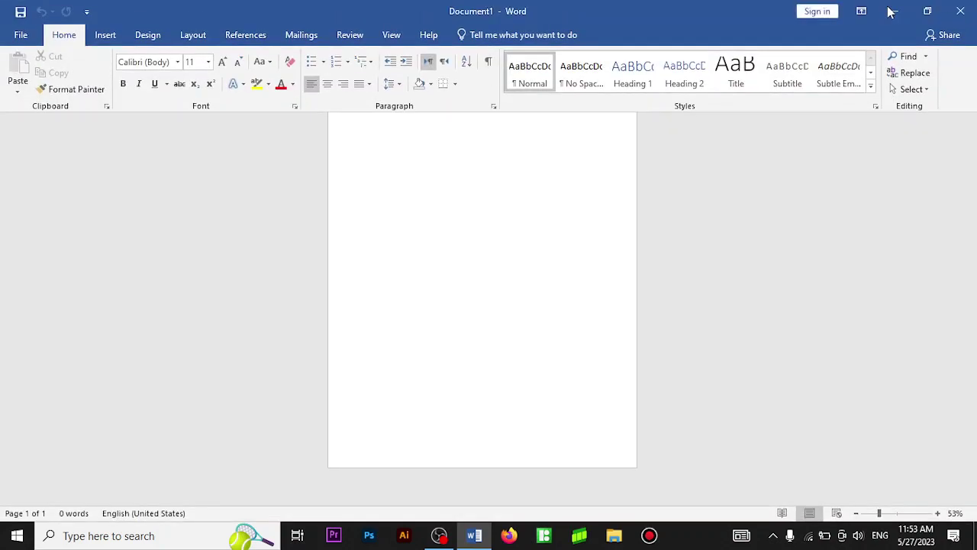
- Reopen and dismiss Ribbon Display Options twice, leaving the full Home ribbon showing
{"action": "left_click", "coordinate": [861, 11]}
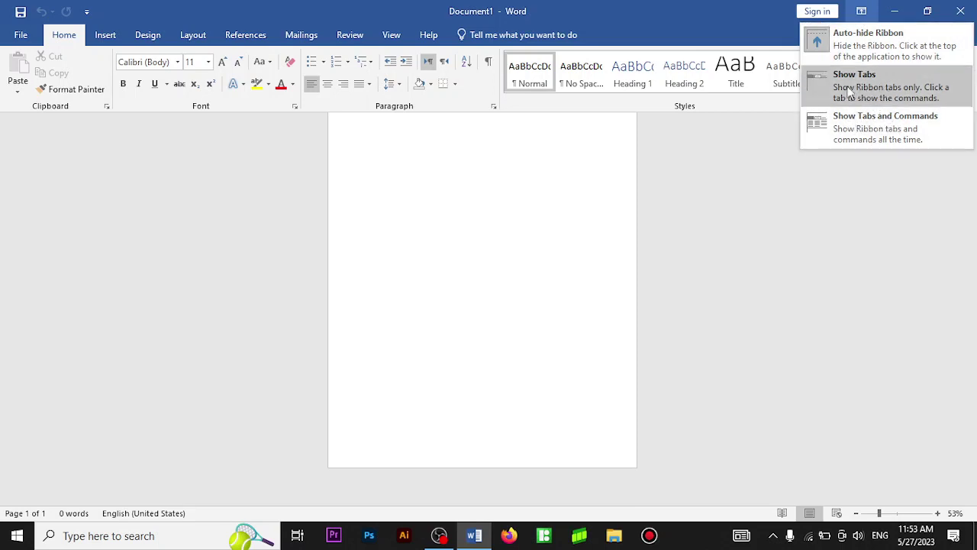
{"action": "left_click", "coordinate": [707, 156]}
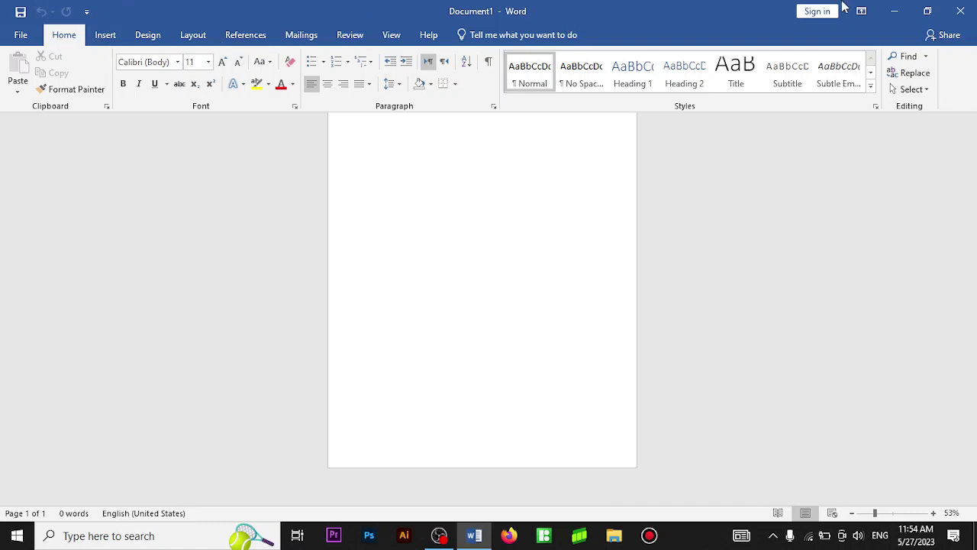
{"action": "left_click", "coordinate": [862, 12]}
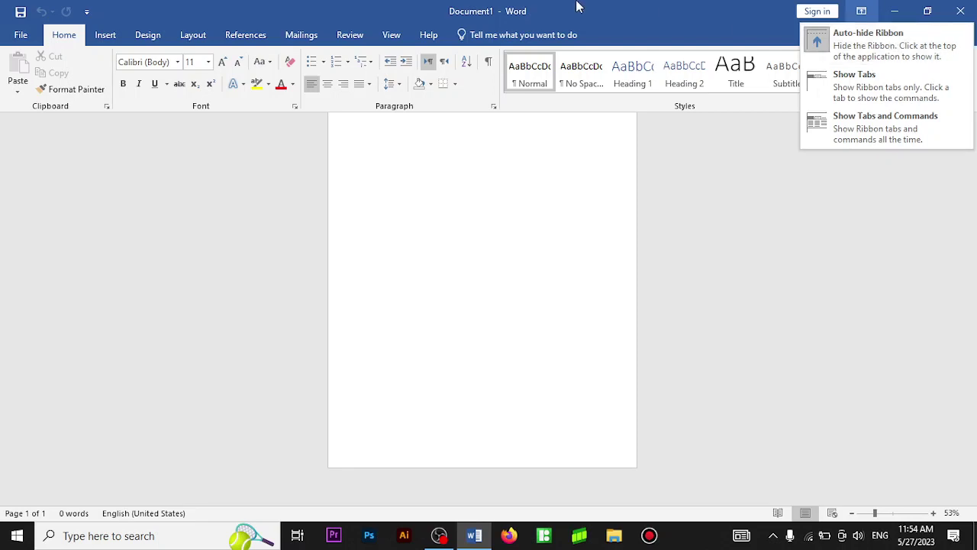
{"action": "left_click", "coordinate": [144, 8]}
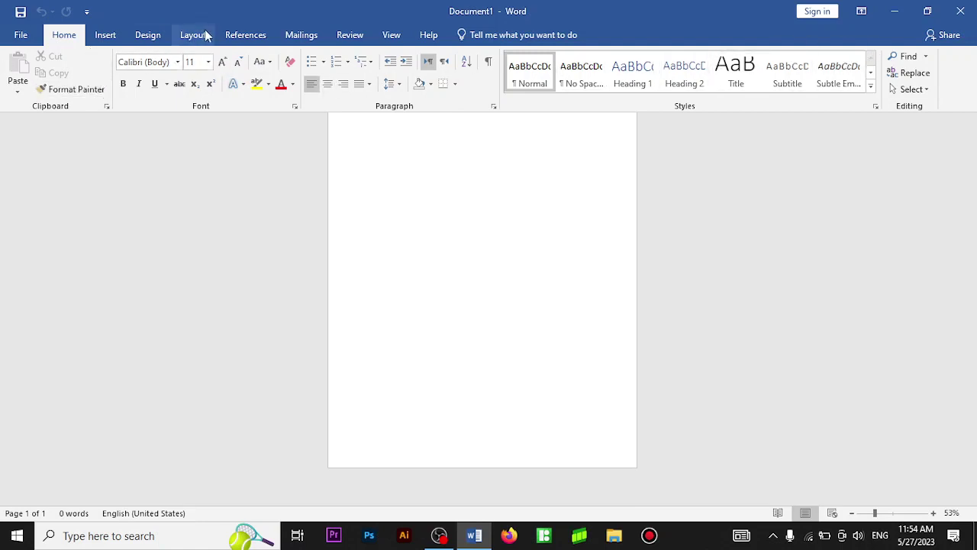
{"action": "left_click", "coordinate": [21, 36]}
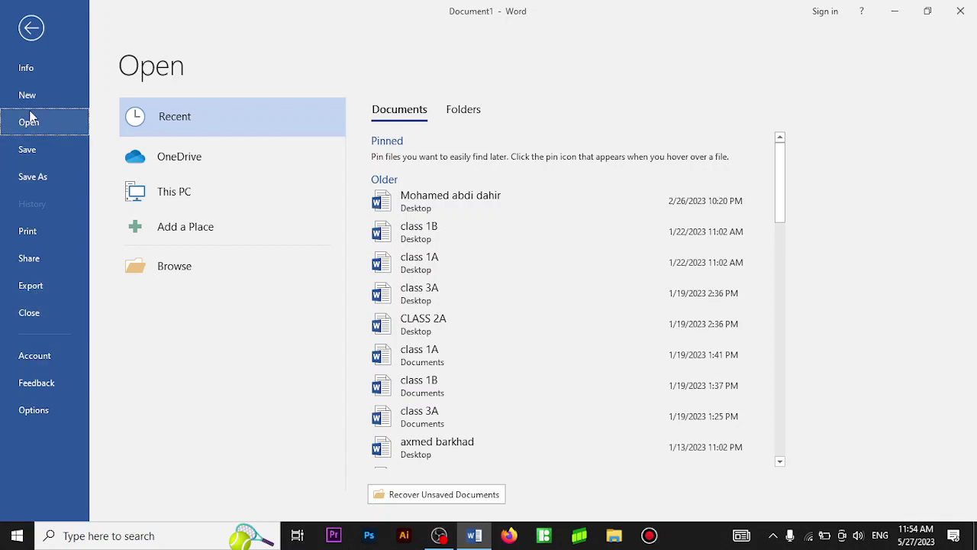
{"action": "left_click", "coordinate": [30, 31]}
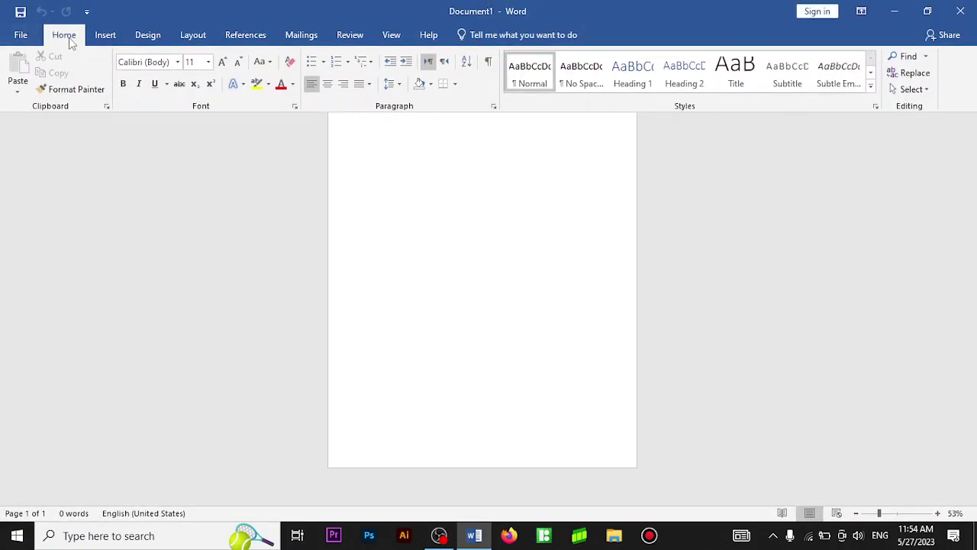
{"action": "left_click", "coordinate": [57, 89]}
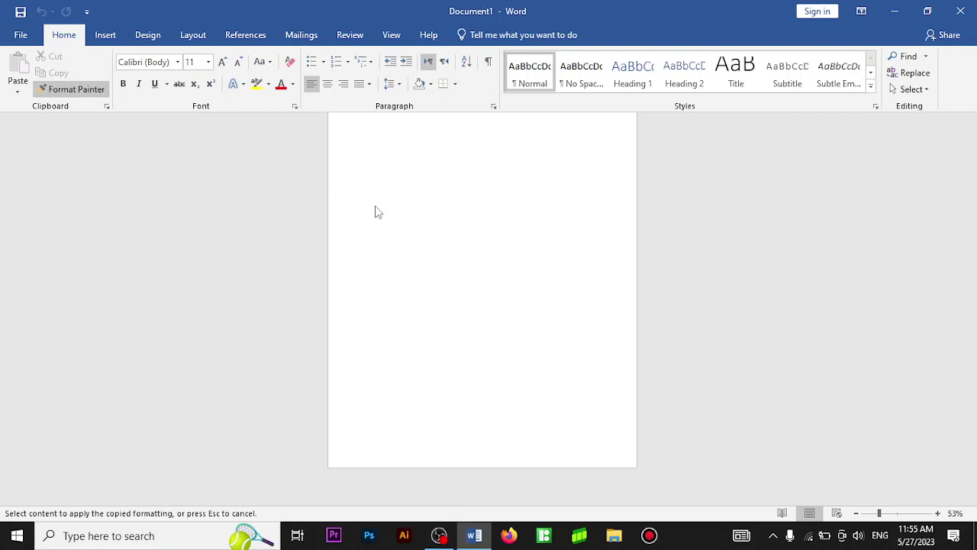
{"action": "key", "text": "ctrl+shift+F1"}
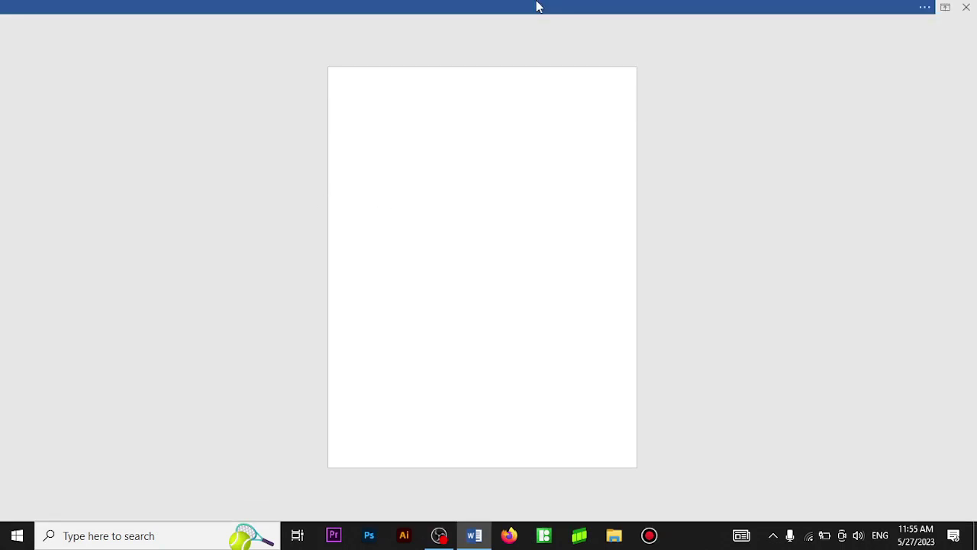
{"action": "left_click", "coordinate": [945, 8]}
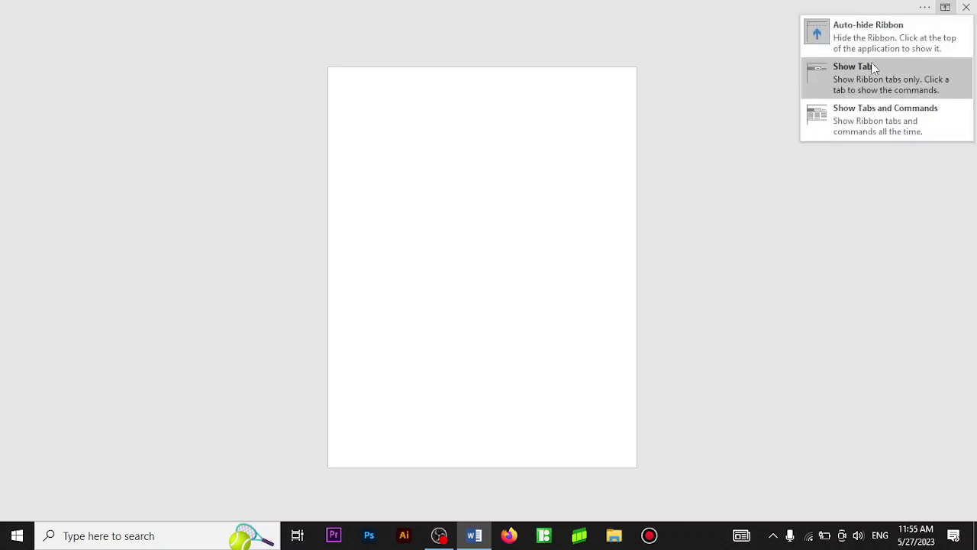
{"action": "left_click", "coordinate": [869, 107]}
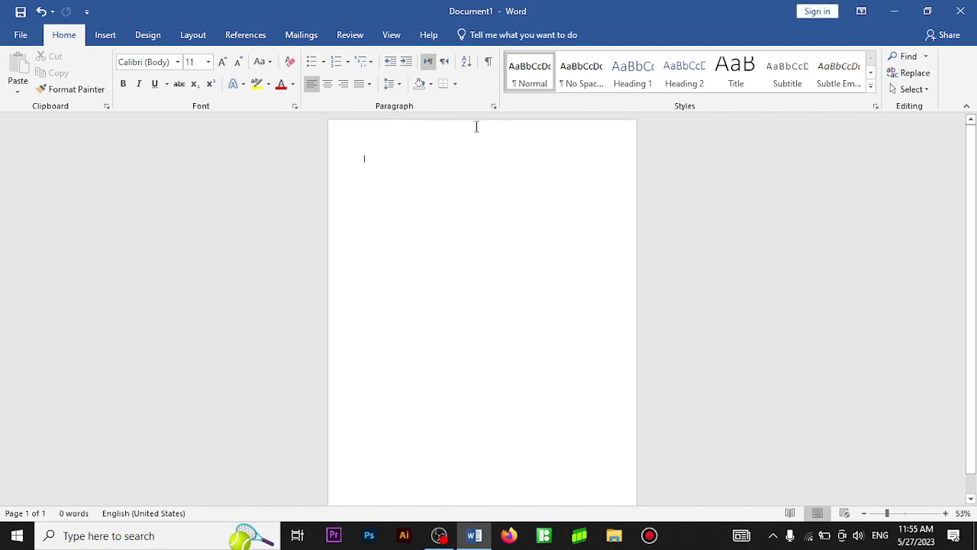
- Type 'Maan graphics', clear it, and retype 'maan graphics' on the first line
{"action": "type", "text": "maa"}
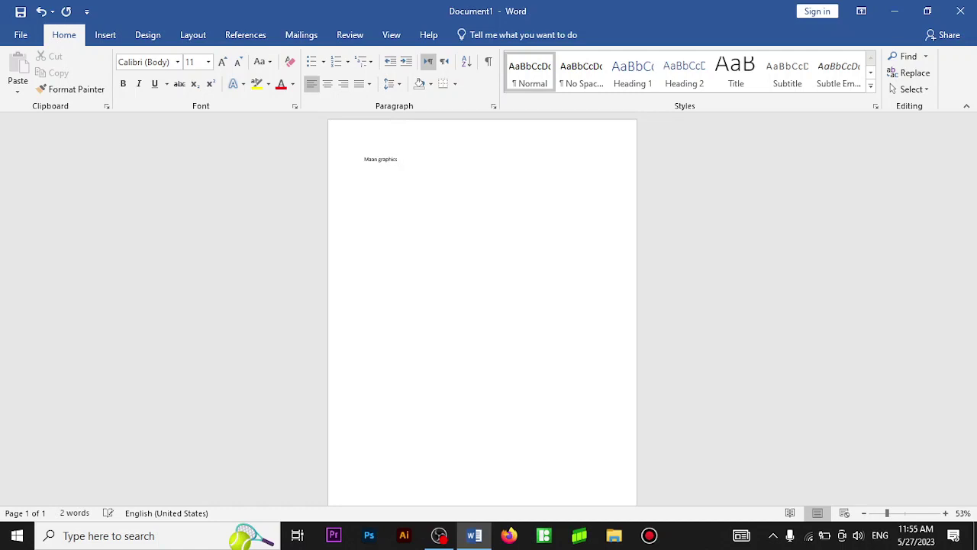
{"action": "key", "text": "ctrl+a"}
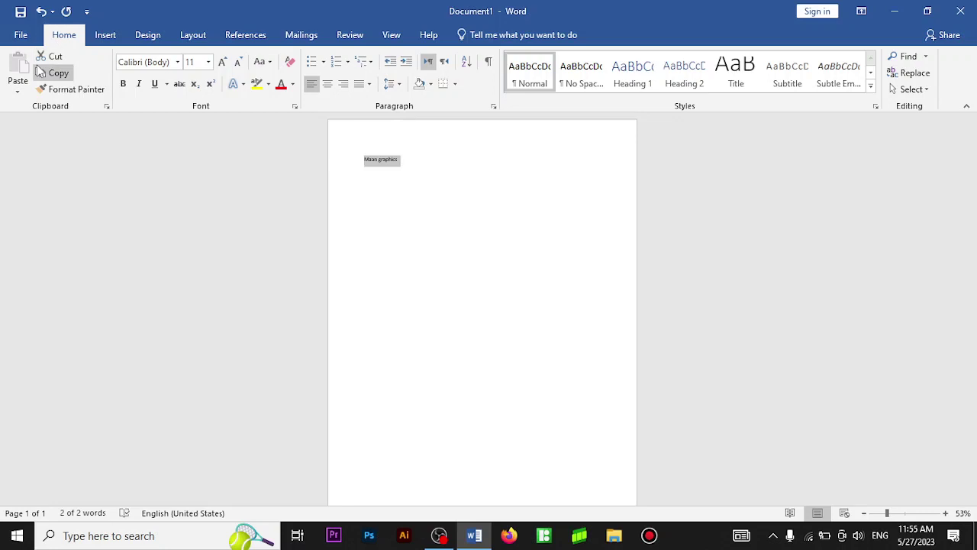
{"action": "key", "text": "Delete"}
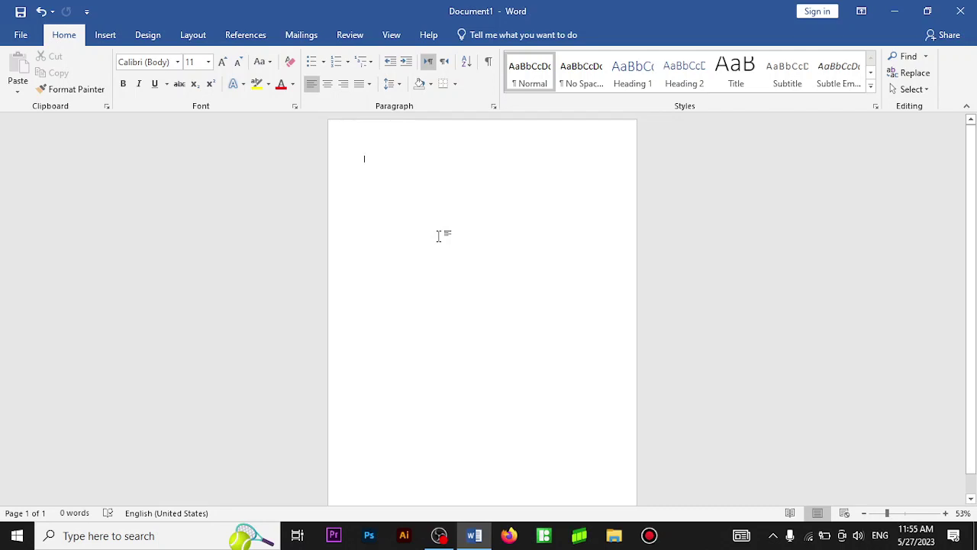
{"action": "type", "text": "man"}
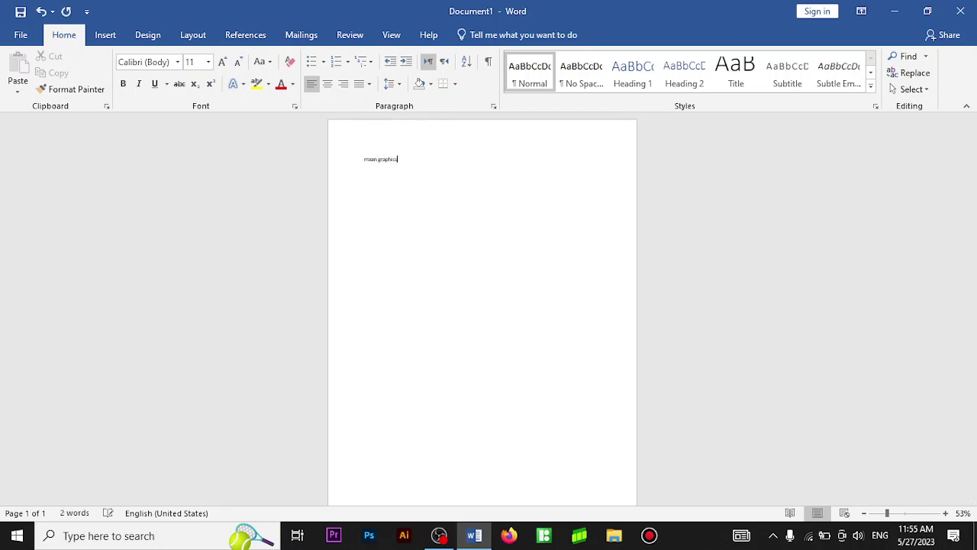
- Select all of 'maan graphics' and toggle Format Painter on and off
{"action": "key", "text": "ctrl+a"}
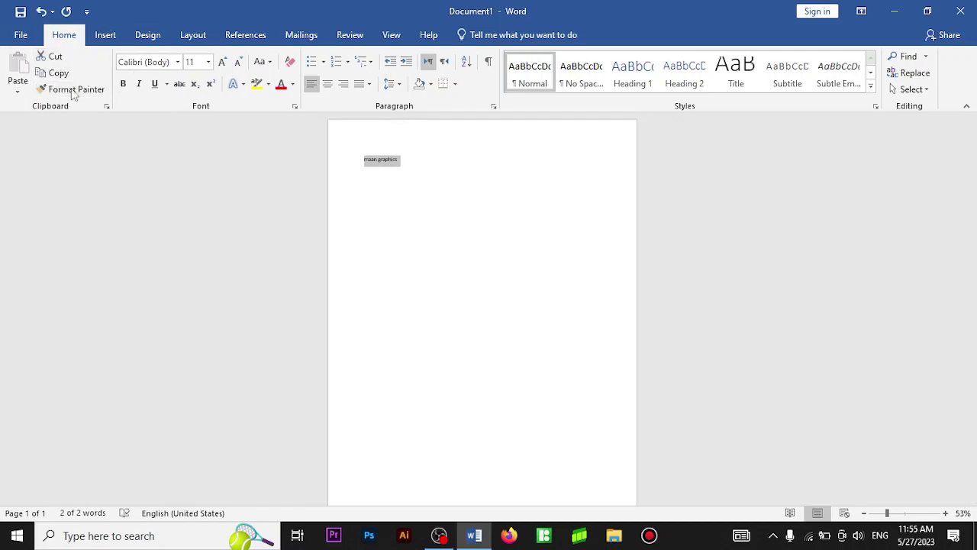
{"action": "left_click", "coordinate": [73, 90]}
{"action": "left_click", "coordinate": [76, 89]}
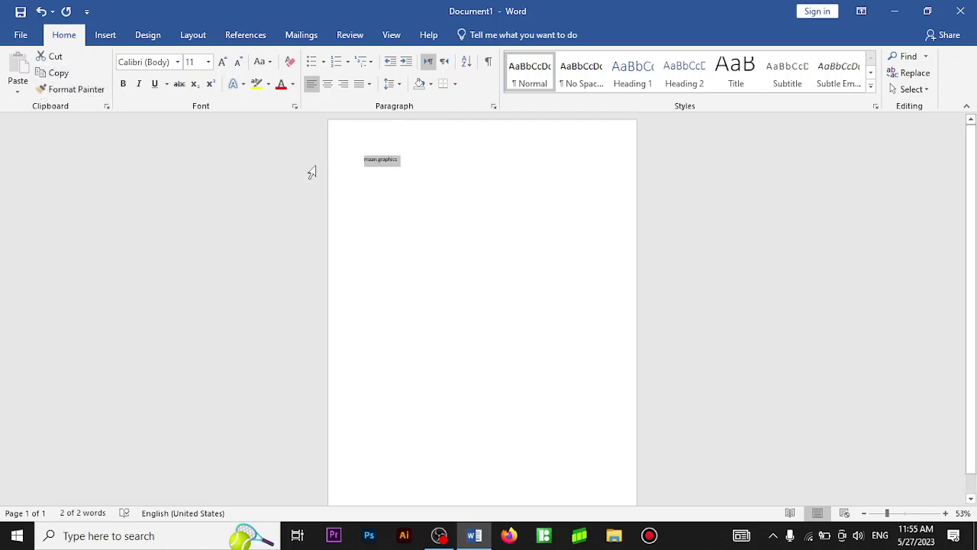
- Show the Insert tab, briefly return to Home, then switch back to Insert
{"action": "left_click", "coordinate": [102, 38]}
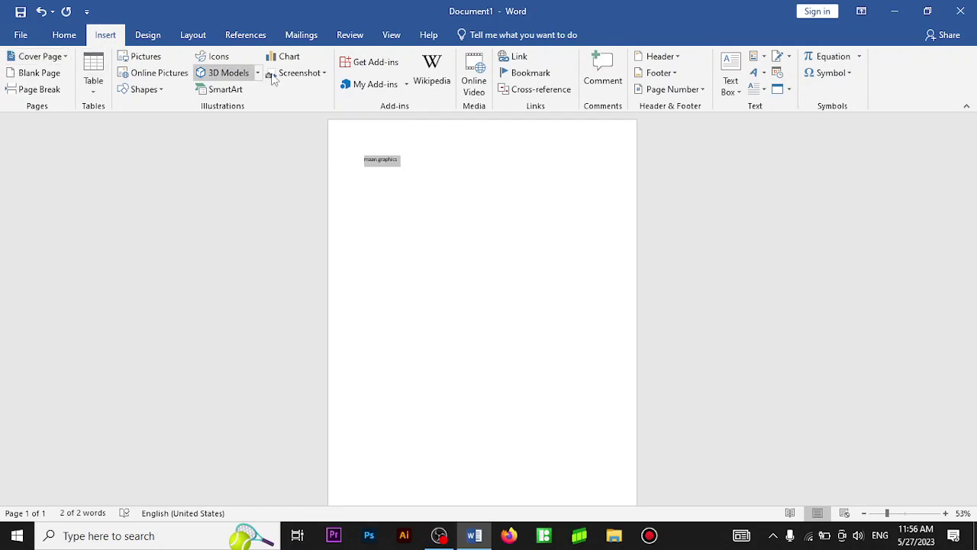
{"action": "left_click", "coordinate": [65, 35]}
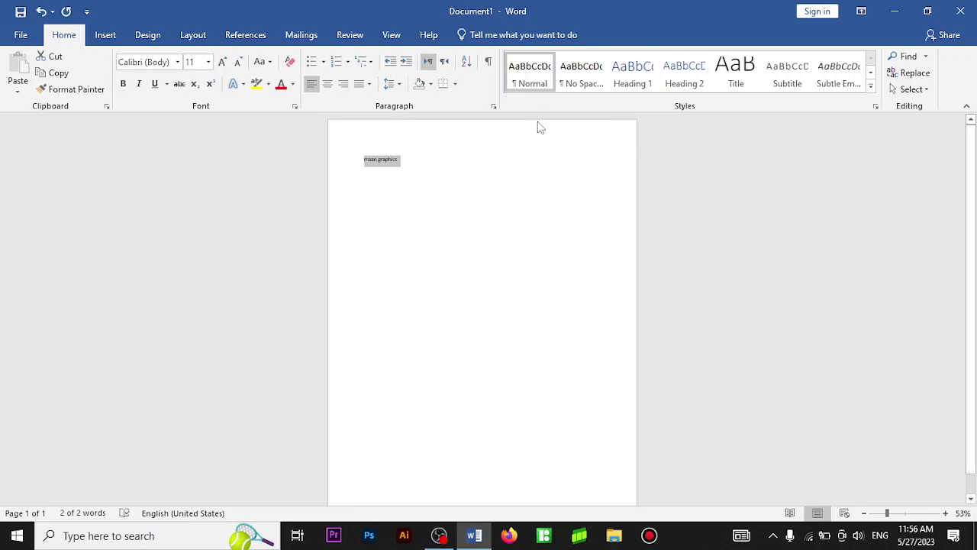
{"action": "left_click", "coordinate": [108, 36]}
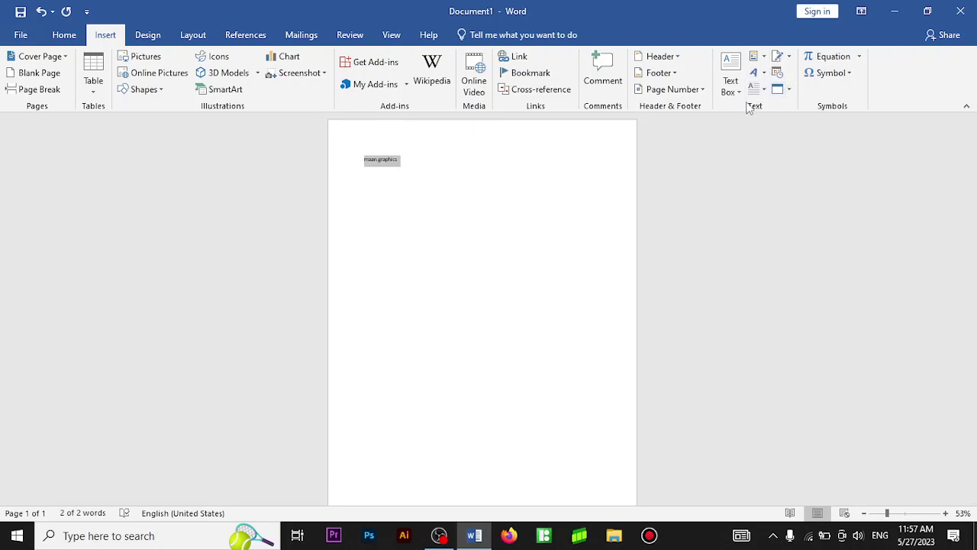
- Look over the Design tab, then display the Layout tab's page setup commands
{"action": "left_click", "coordinate": [153, 40]}
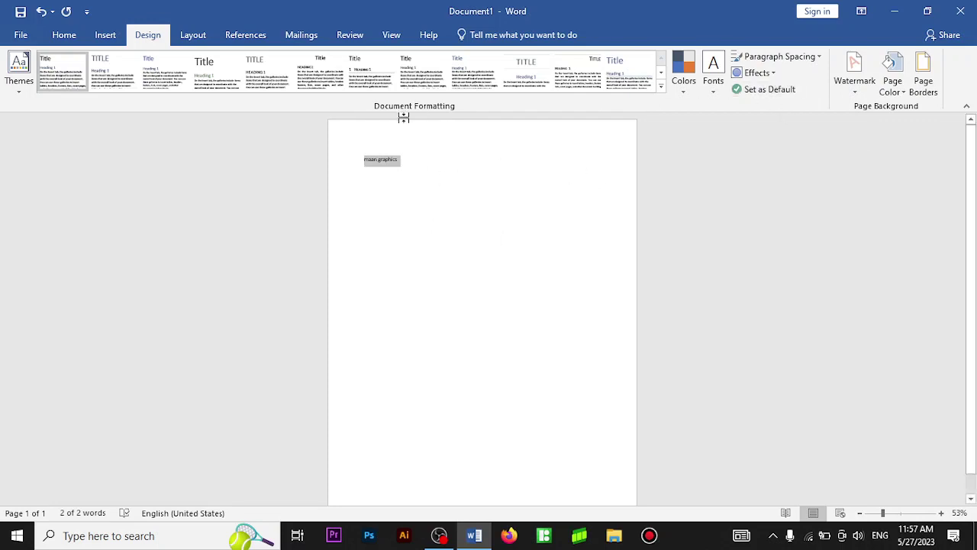
{"action": "left_click", "coordinate": [193, 35]}
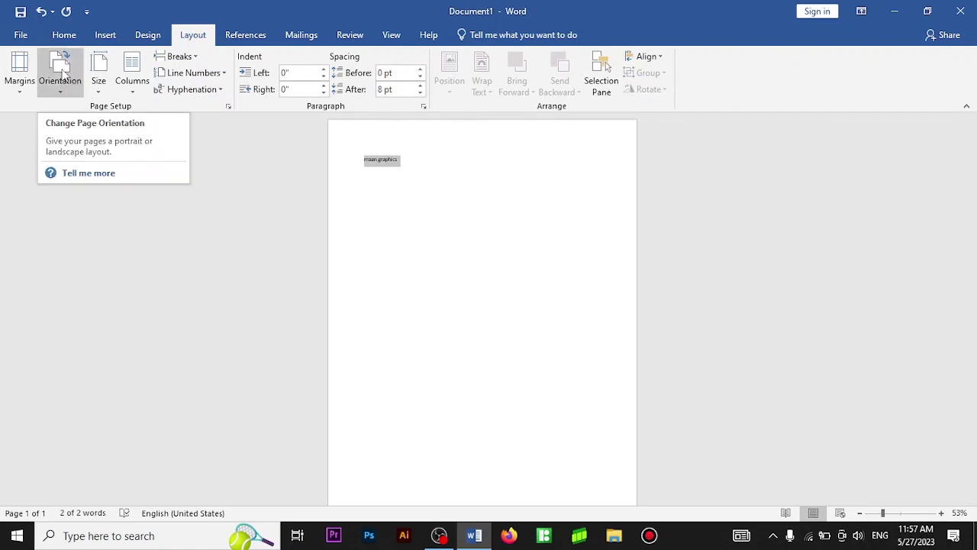
{"action": "left_click", "coordinate": [98, 92]}
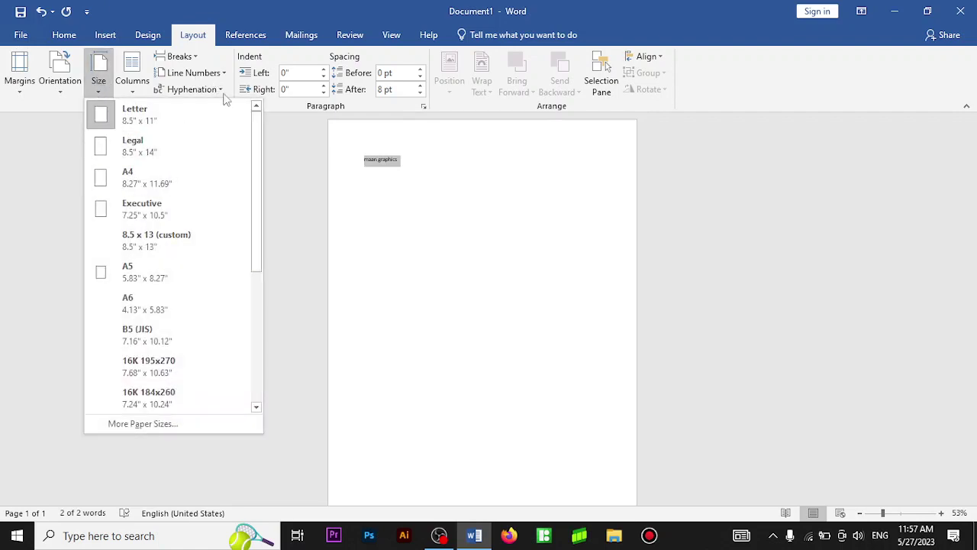
{"action": "left_click", "coordinate": [274, 112]}
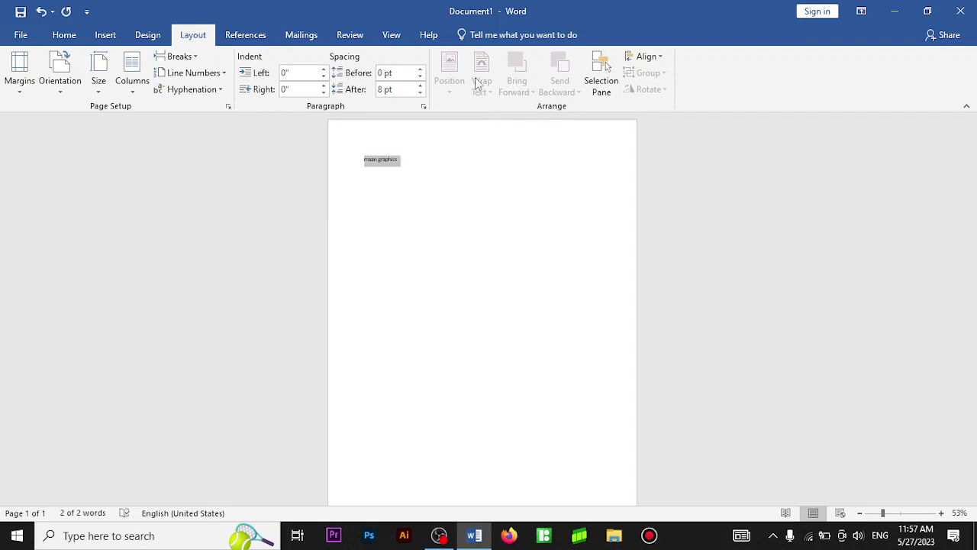
- Look over the References tab, then display the View tab's view and zoom options
{"action": "left_click", "coordinate": [246, 36]}
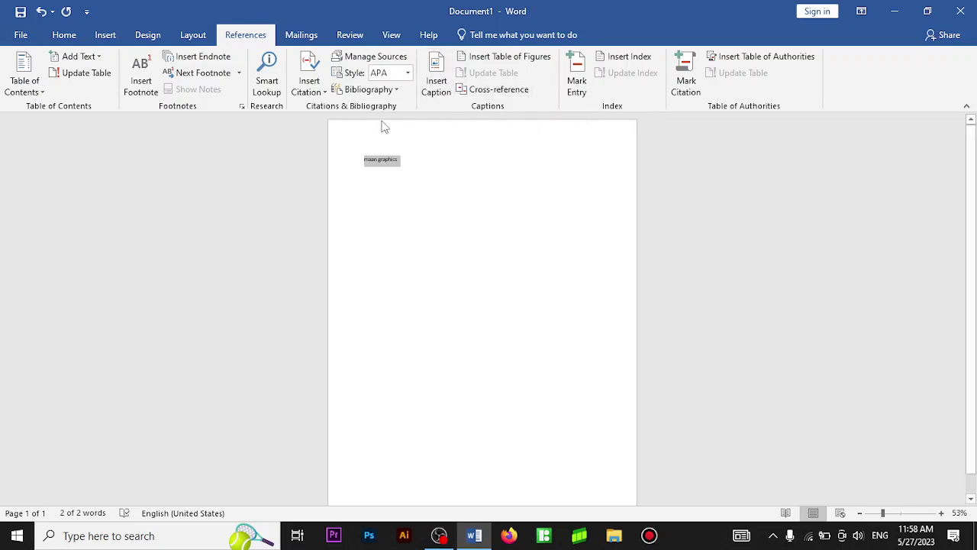
{"action": "left_click", "coordinate": [393, 38]}
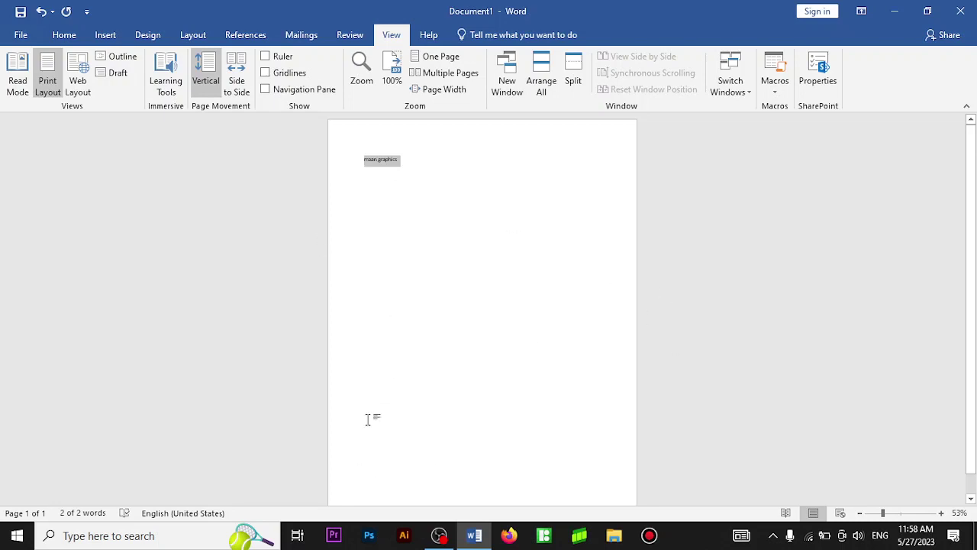
- Open the File Info backstage, go back, and return to the Home tab
{"action": "left_click", "coordinate": [21, 36]}
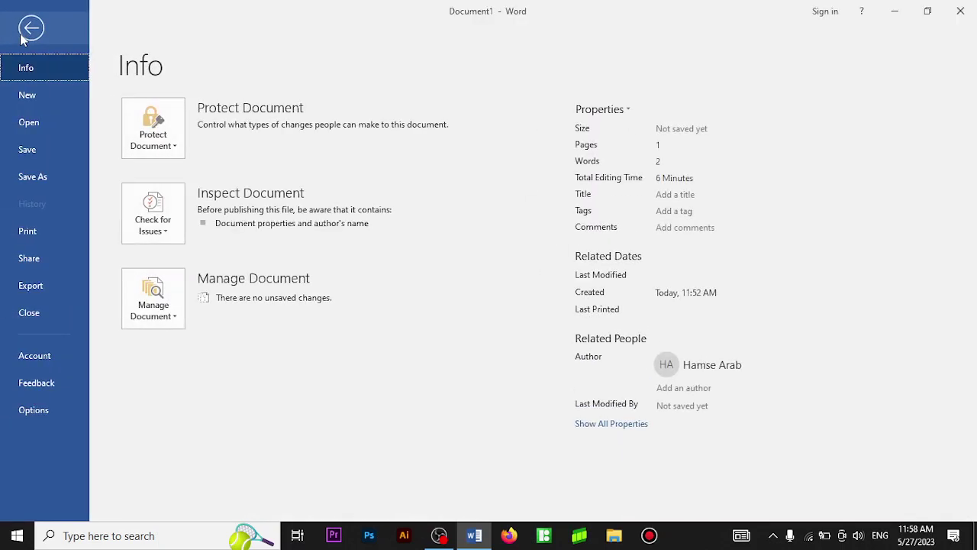
{"action": "left_click", "coordinate": [32, 28]}
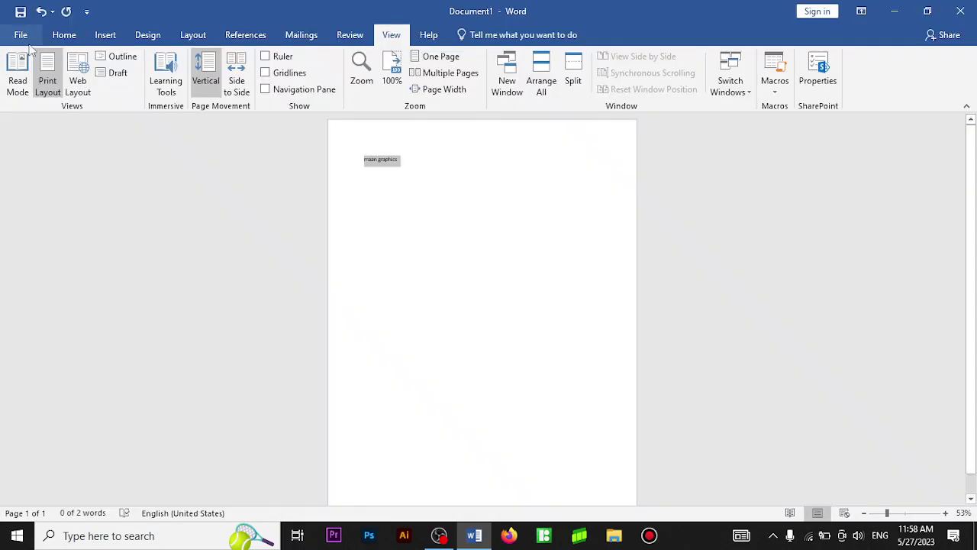
{"action": "left_click", "coordinate": [68, 39]}
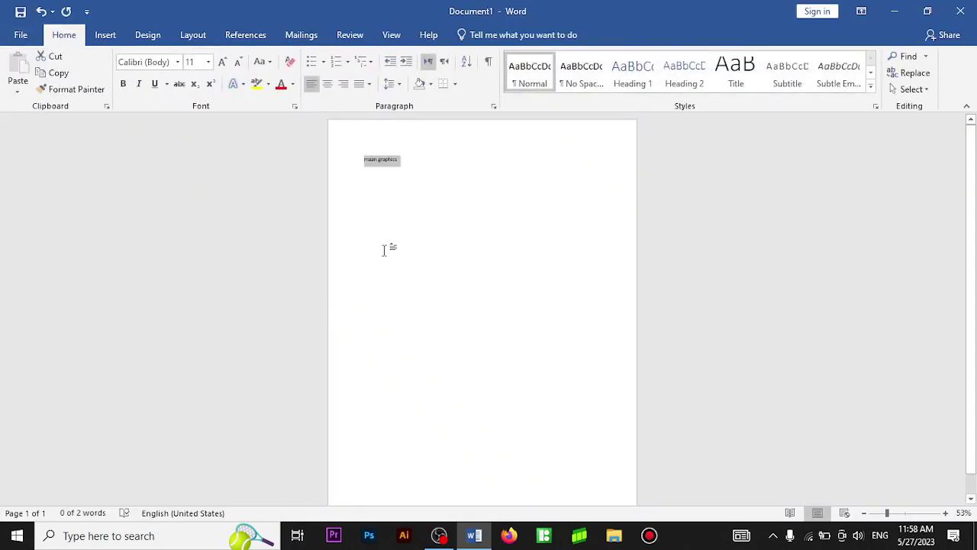